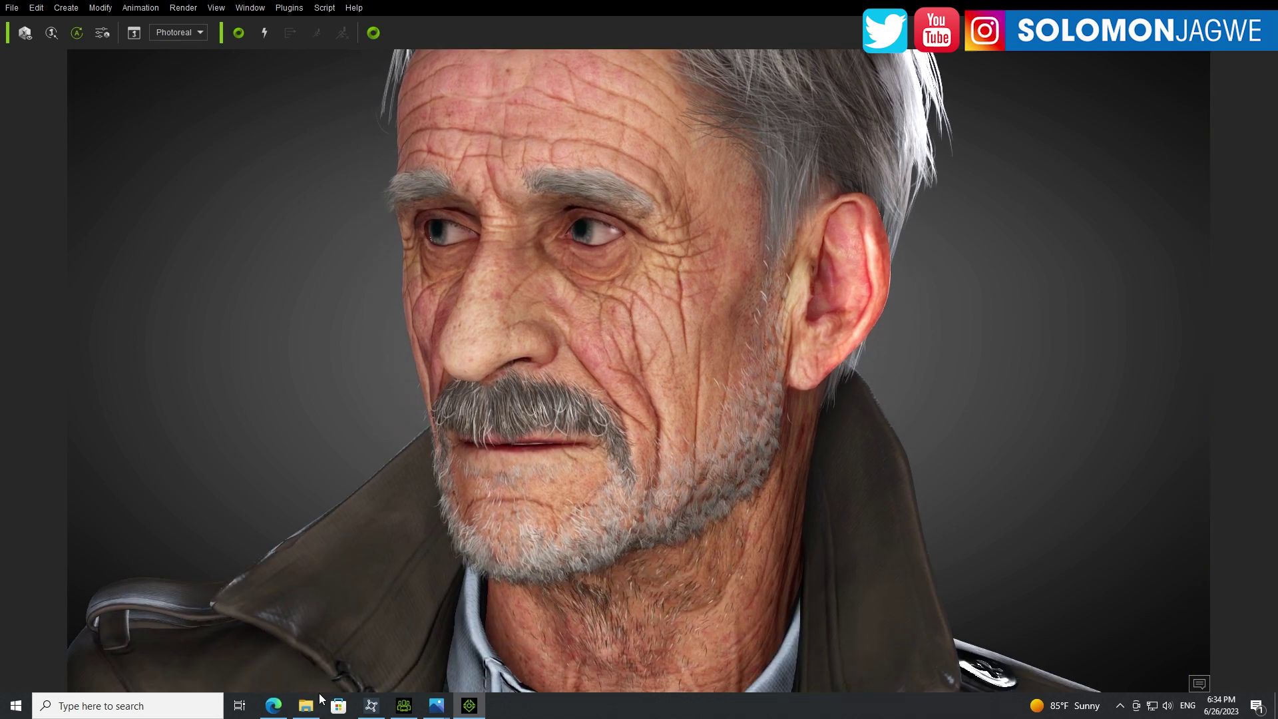
Open the Male 49 scan's Textures/JPG/Face folder in File Explorer.
click(306, 707)
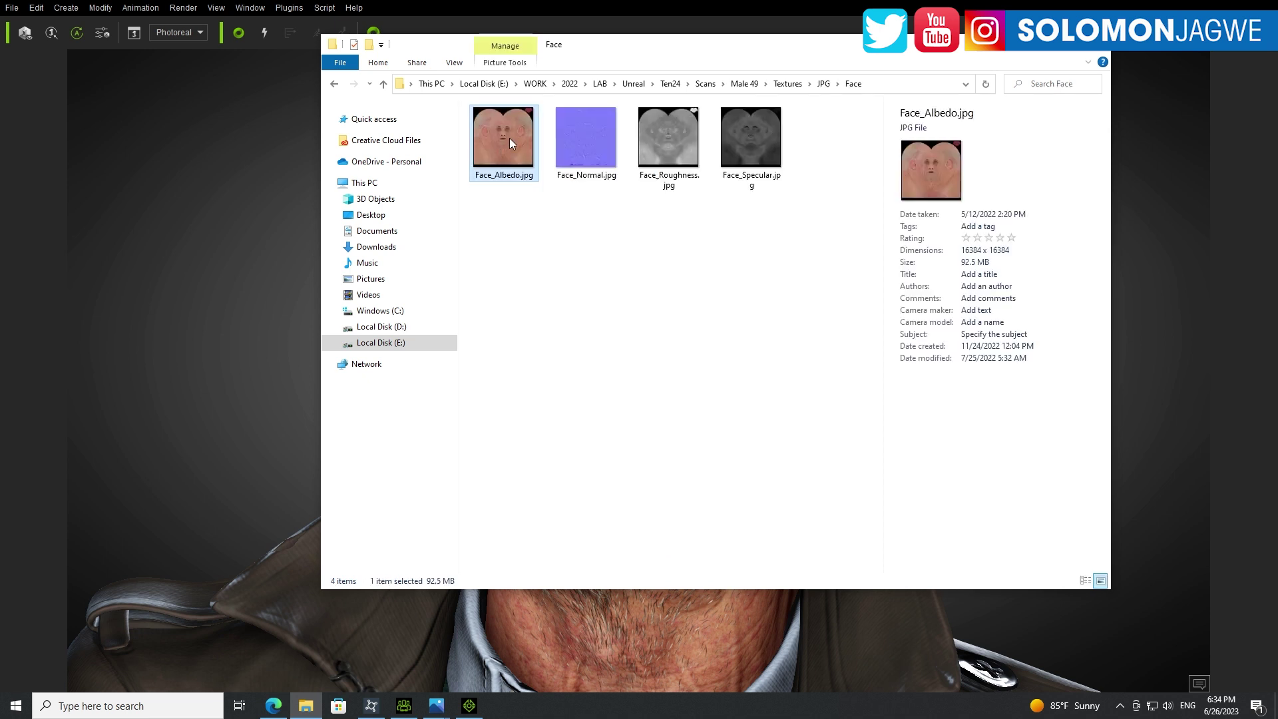
Open Face_Albedo.jpg from the Male 49 face textures in the image viewer.
double_click(509, 139)
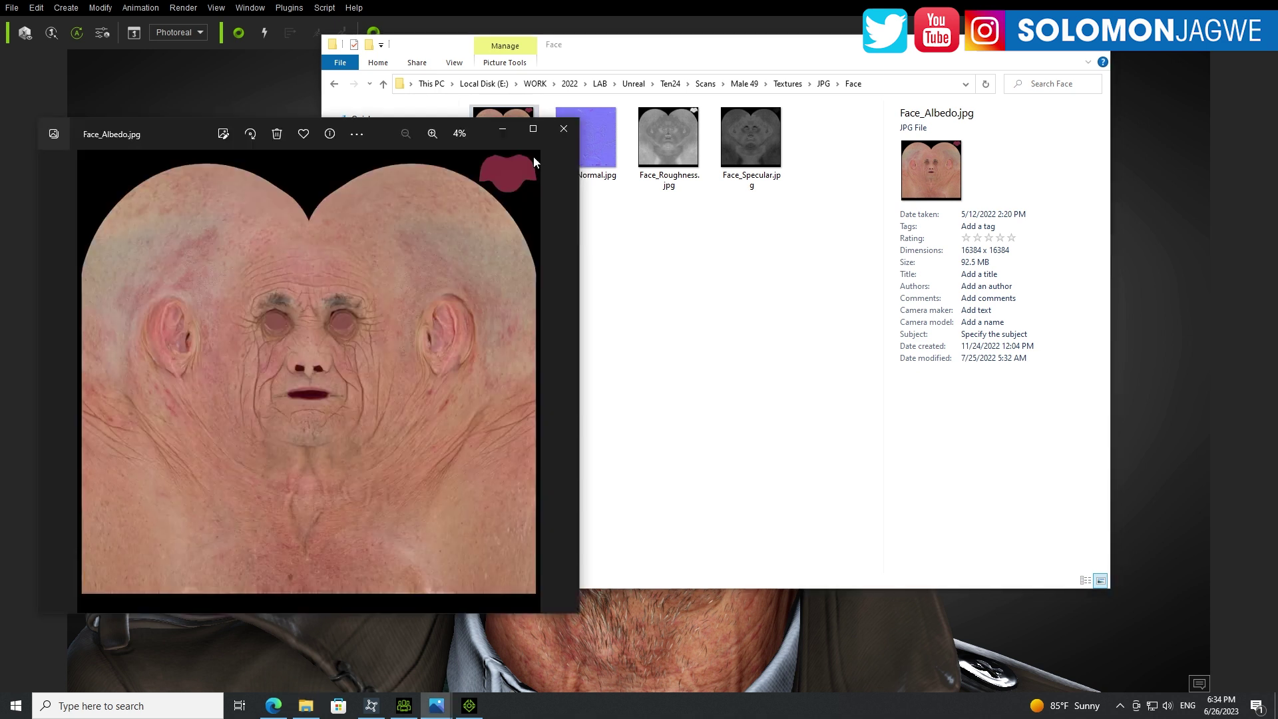
Zoom into the Face_Albedo texture and pan to the cheeks and eyes.
click(433, 134)
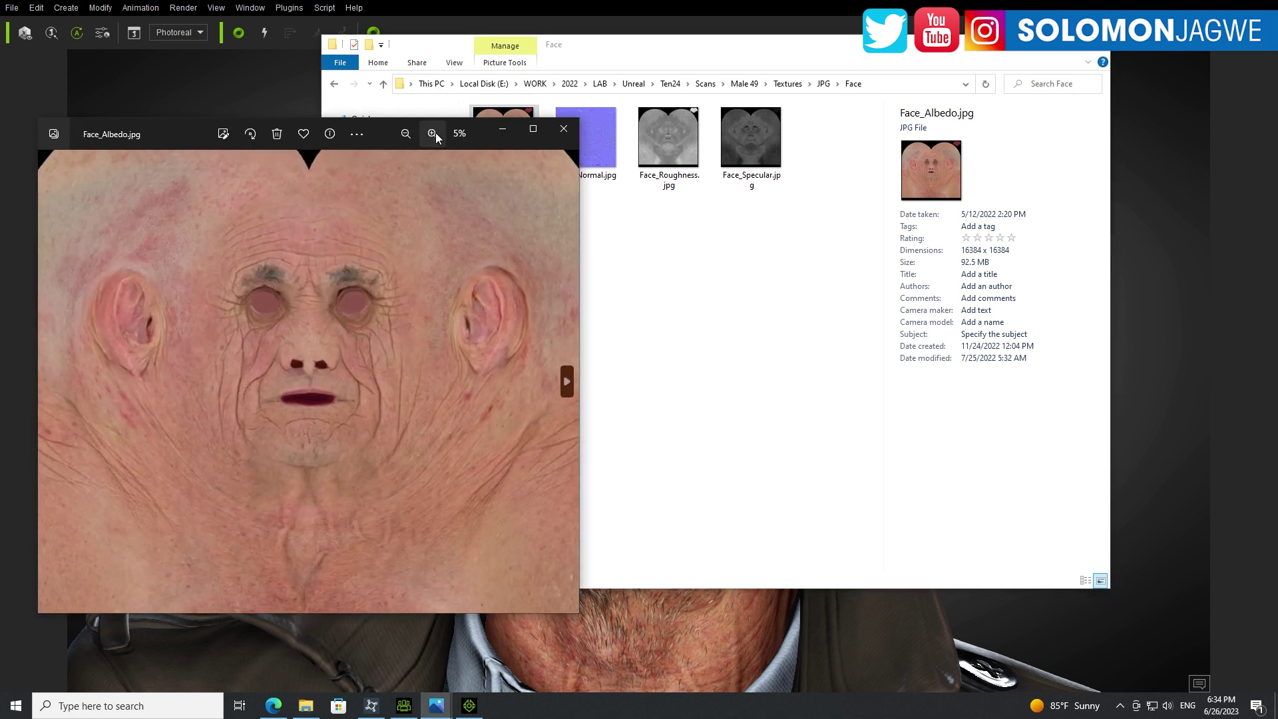
click(433, 133)
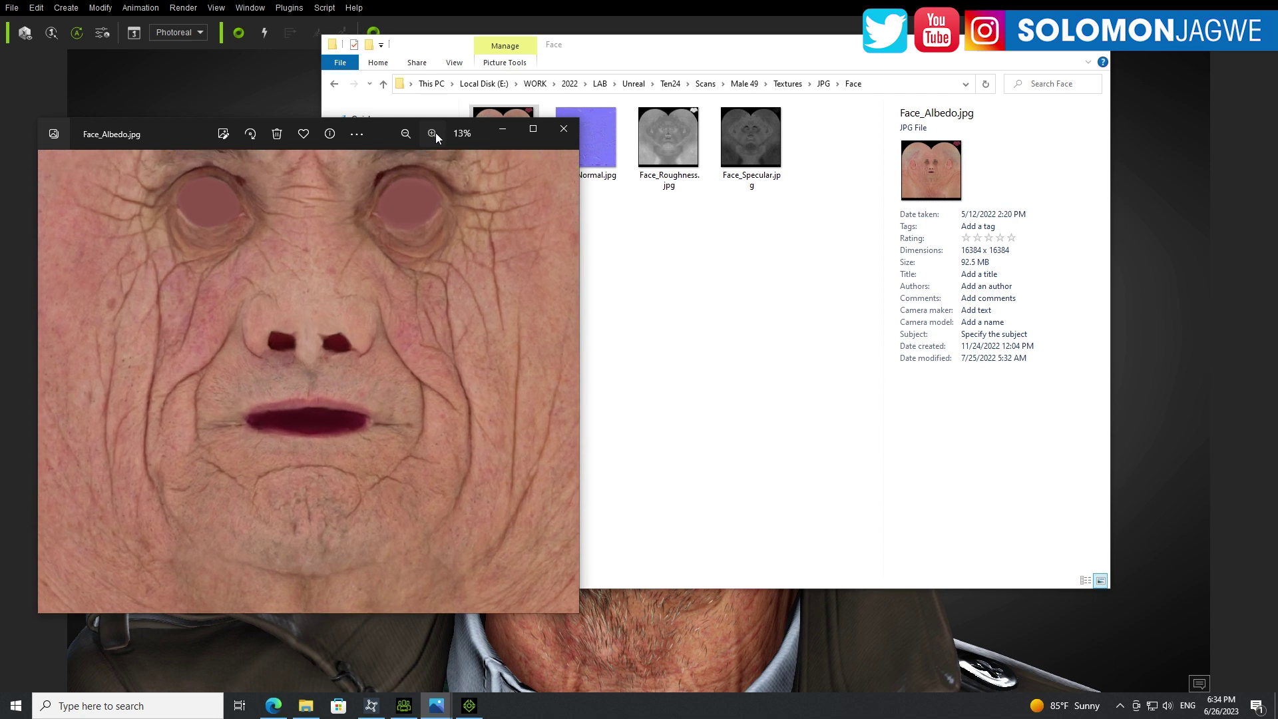
click(433, 134)
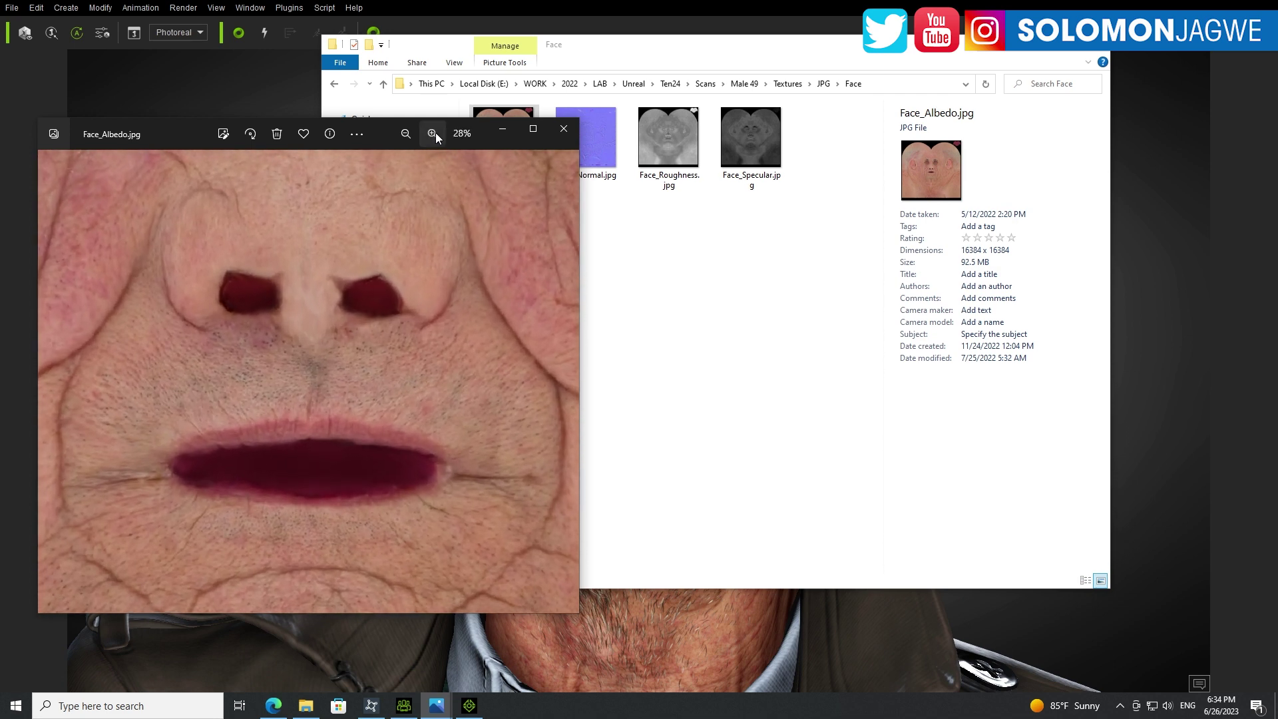
drag(463, 265, 249, 332)
Open Face_Normal.jpg and zoom closely into the normal map.
double_click(597, 134)
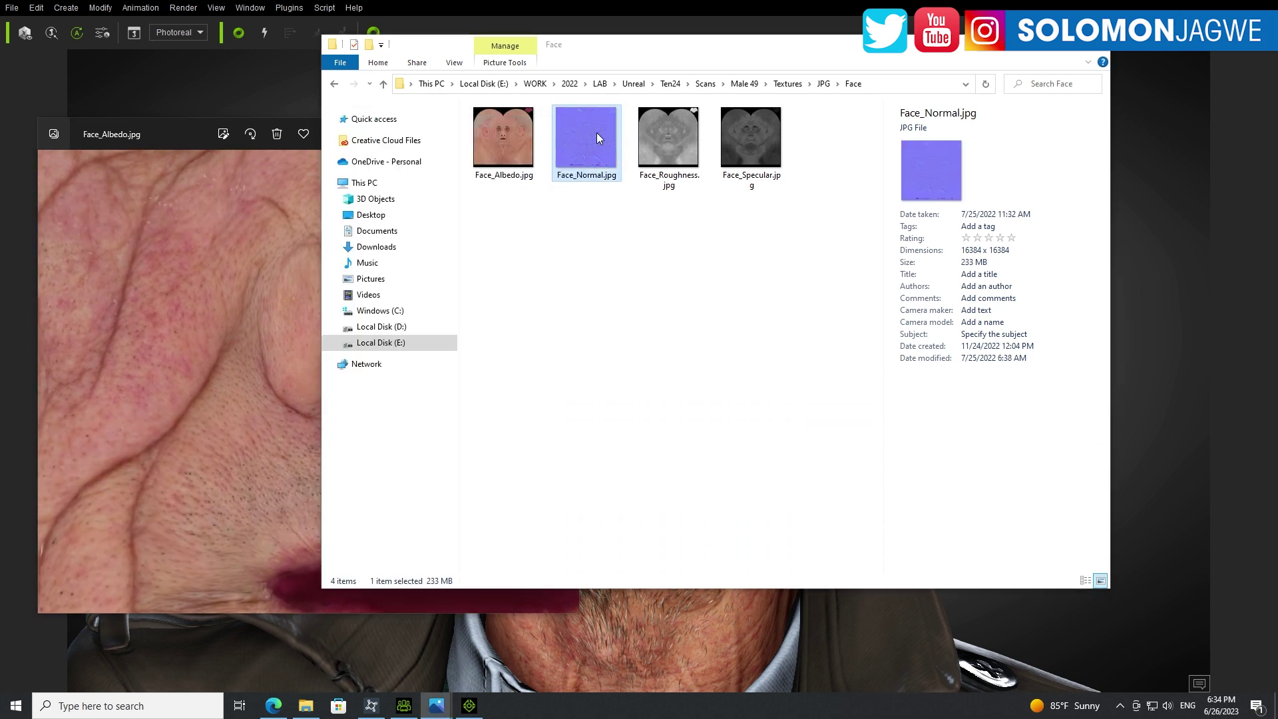
click(437, 131)
click(438, 130)
click(438, 131)
click(437, 130)
click(438, 131)
click(438, 130)
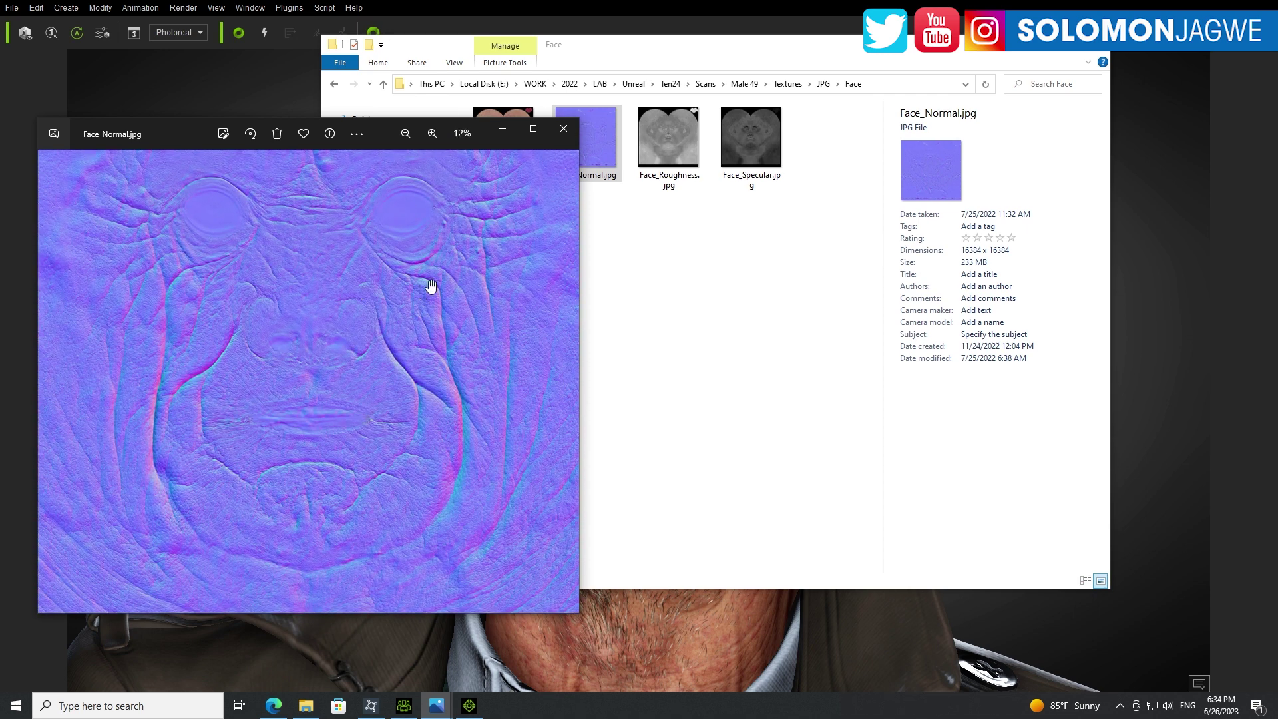
Minimize both texture viewers to reveal the Character Creator render.
click(503, 131)
click(206, 134)
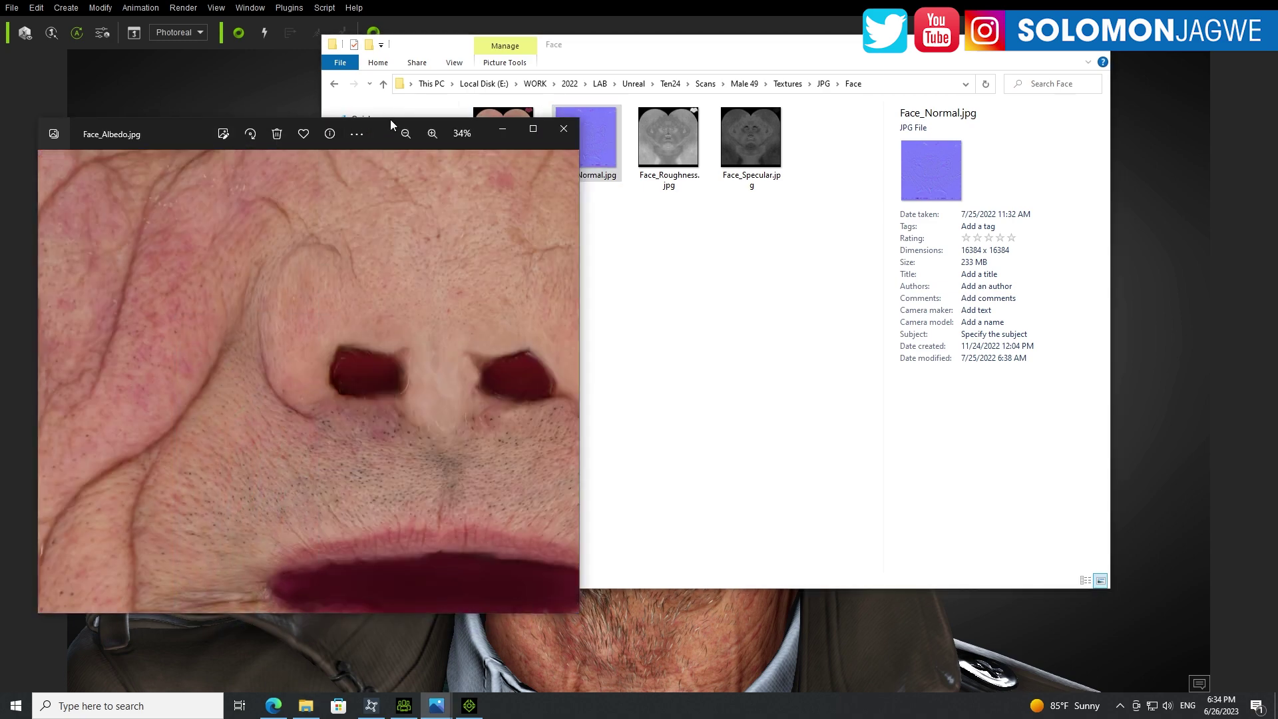
click(505, 132)
click(253, 108)
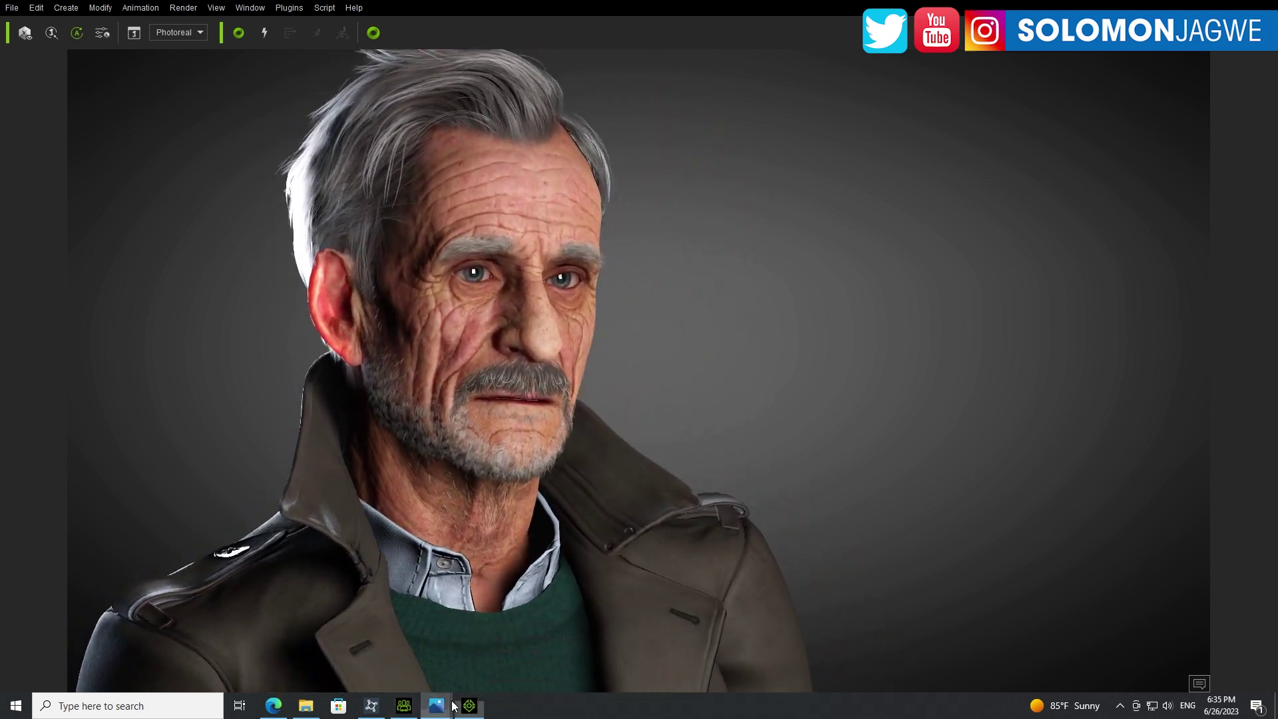
Show reference photo 11.jpg beside the render, then switch to the HEADSHOT2_02 project.
mouse_move(436, 706)
click(311, 585)
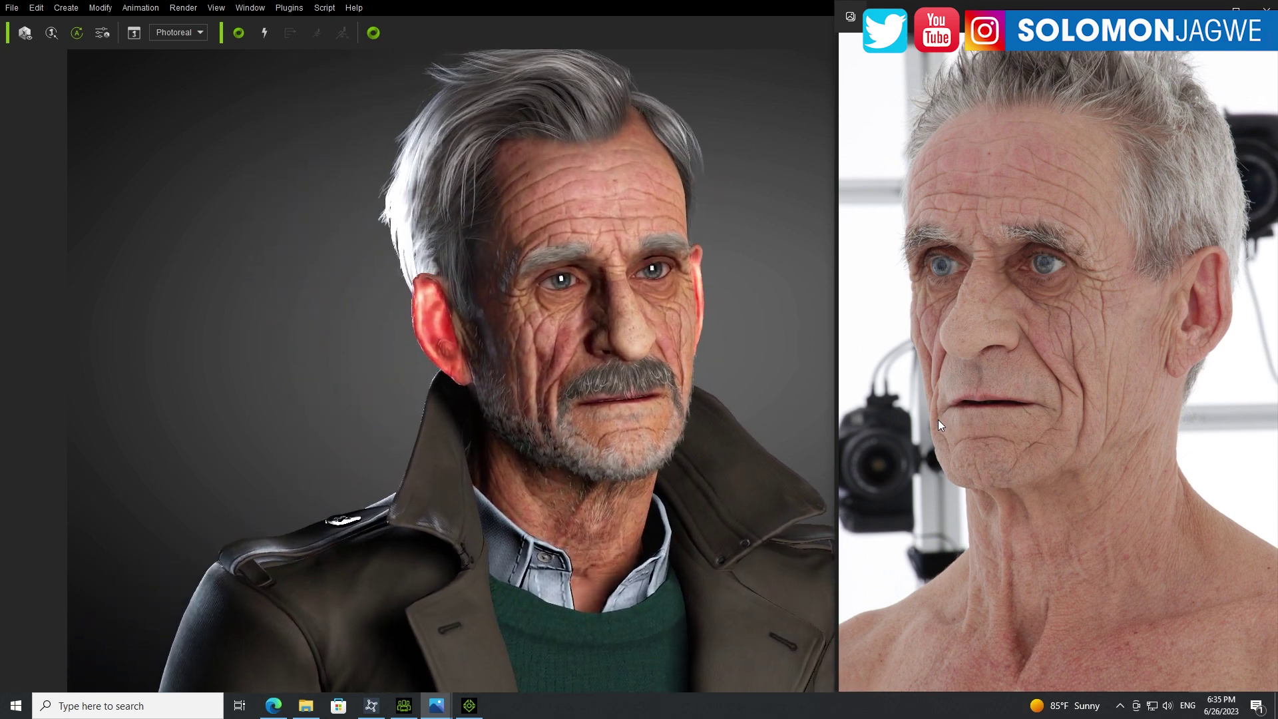
click(406, 707)
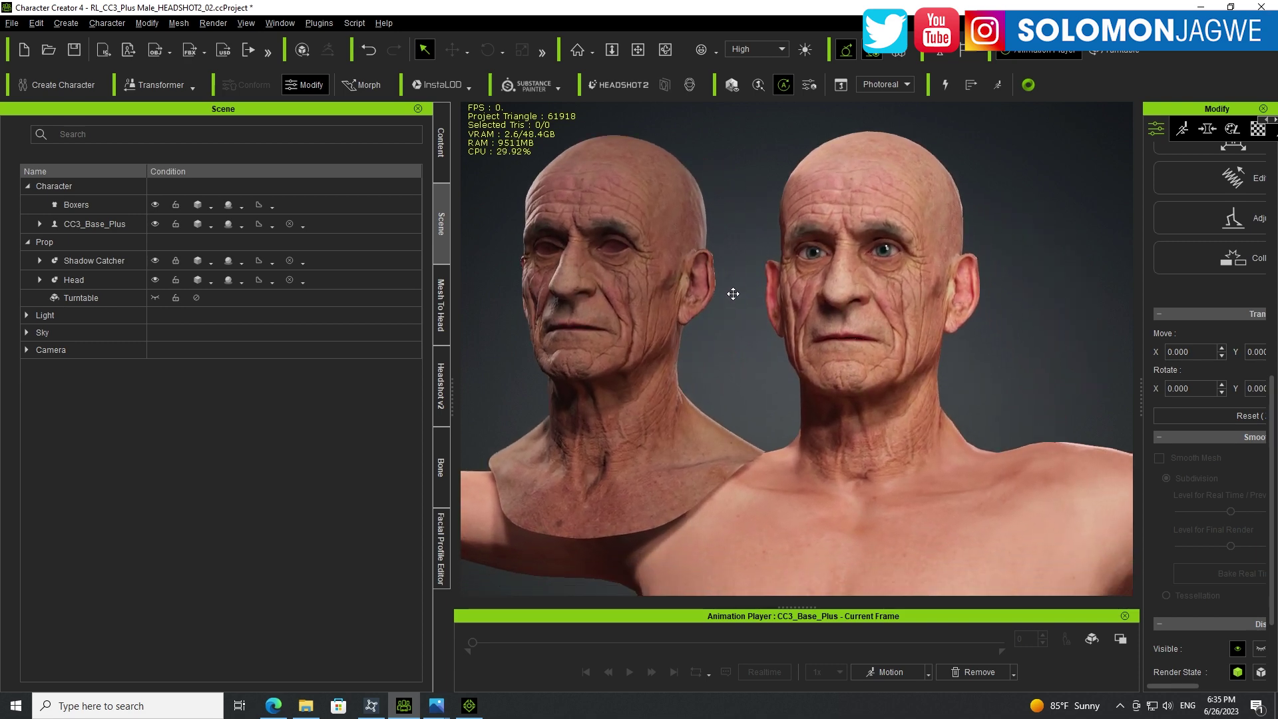
Show the Headshot v2 mesh-to-head panel in the left sidebar.
click(443, 407)
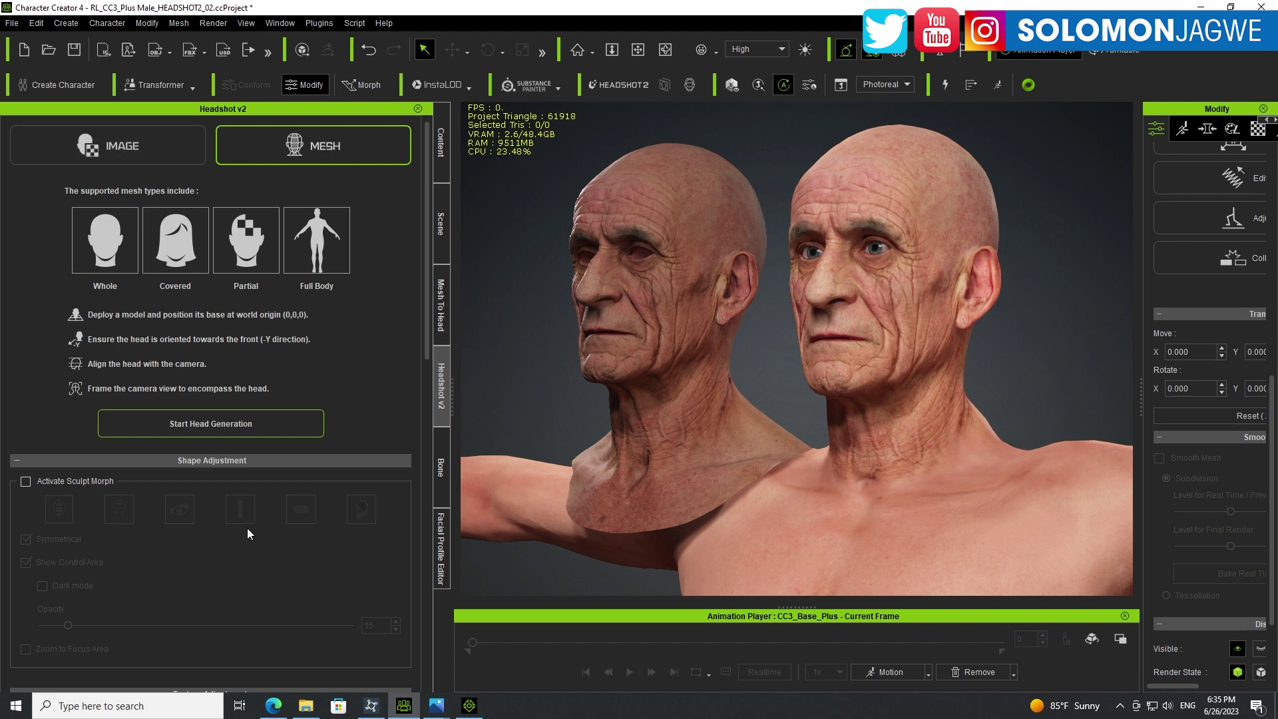
Bring up the Reallusion Headshot 2 product page in Edge.
click(273, 706)
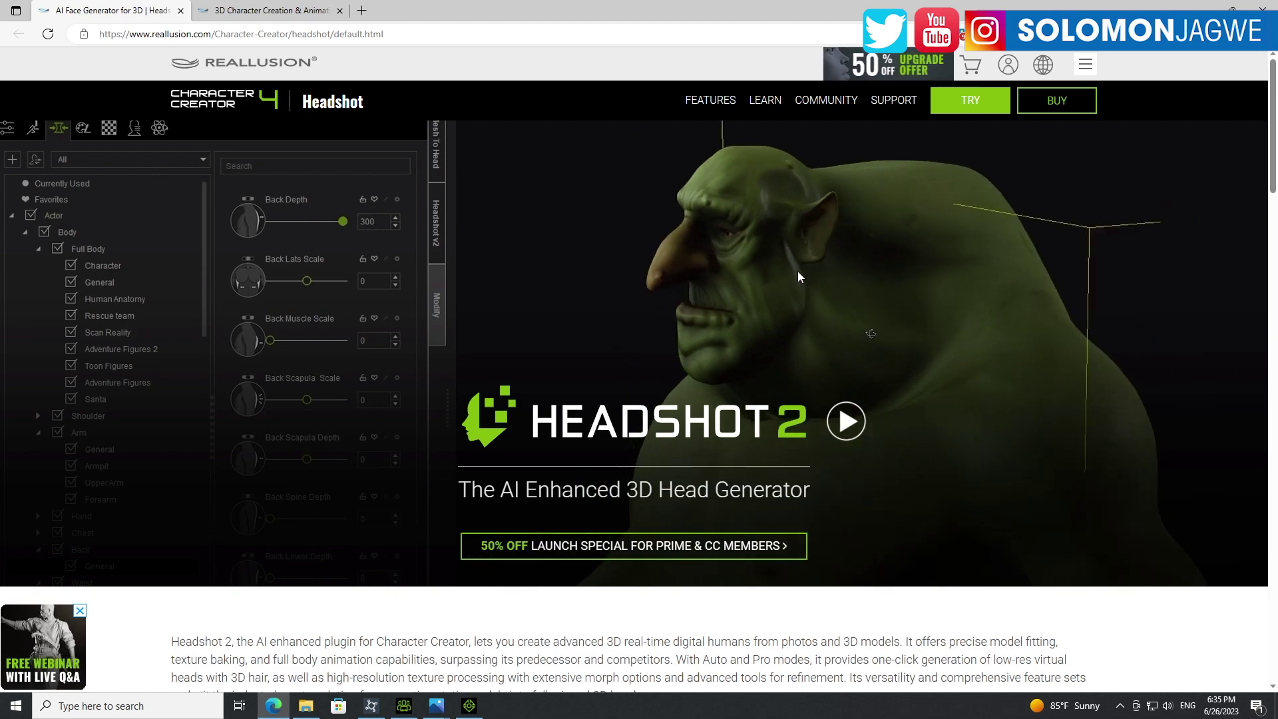
Scroll down and back up through the Headshot 2 AI 3D Head Generator page.
scroll(666, 333, down, 3)
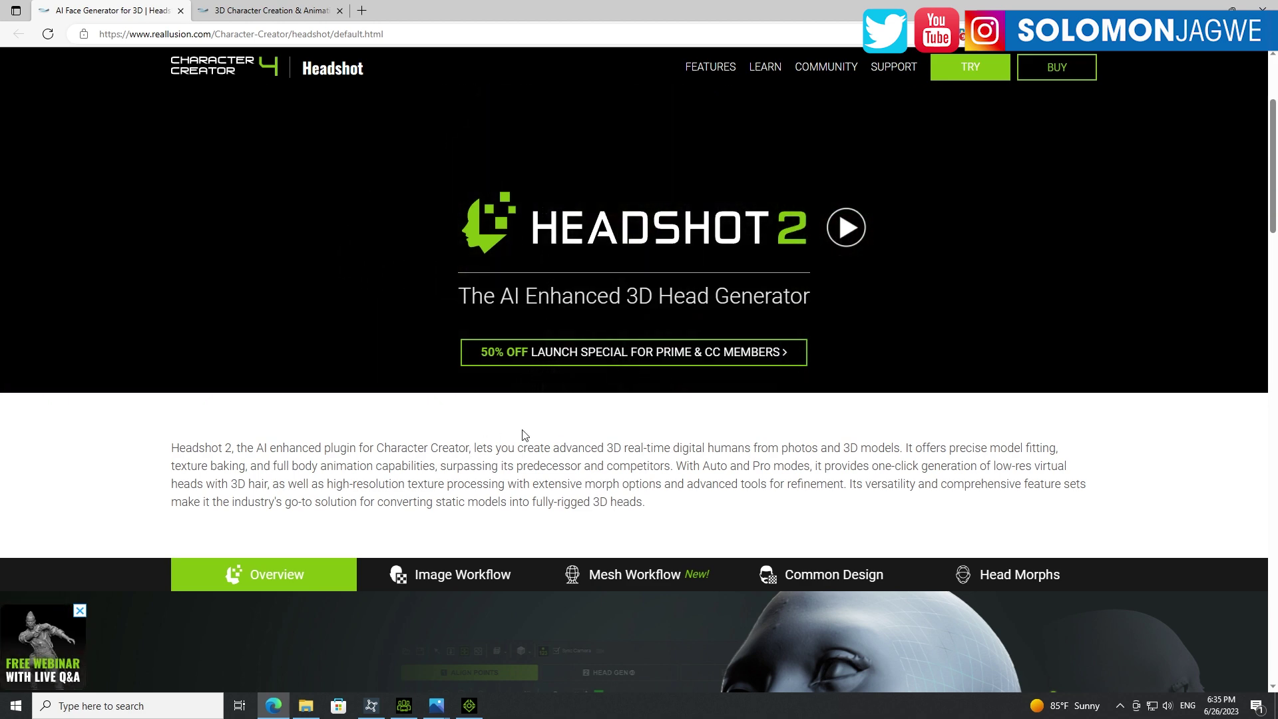
scroll(532, 440, up, 3)
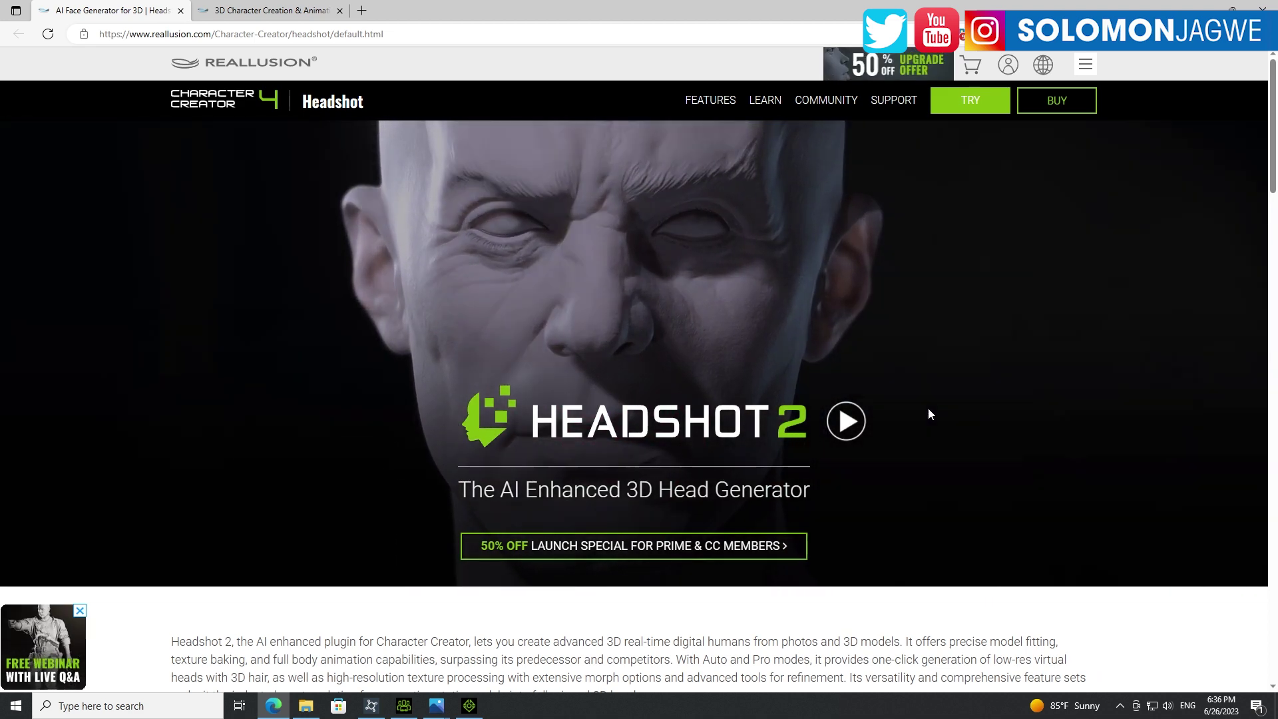
scroll(930, 414, down, 4)
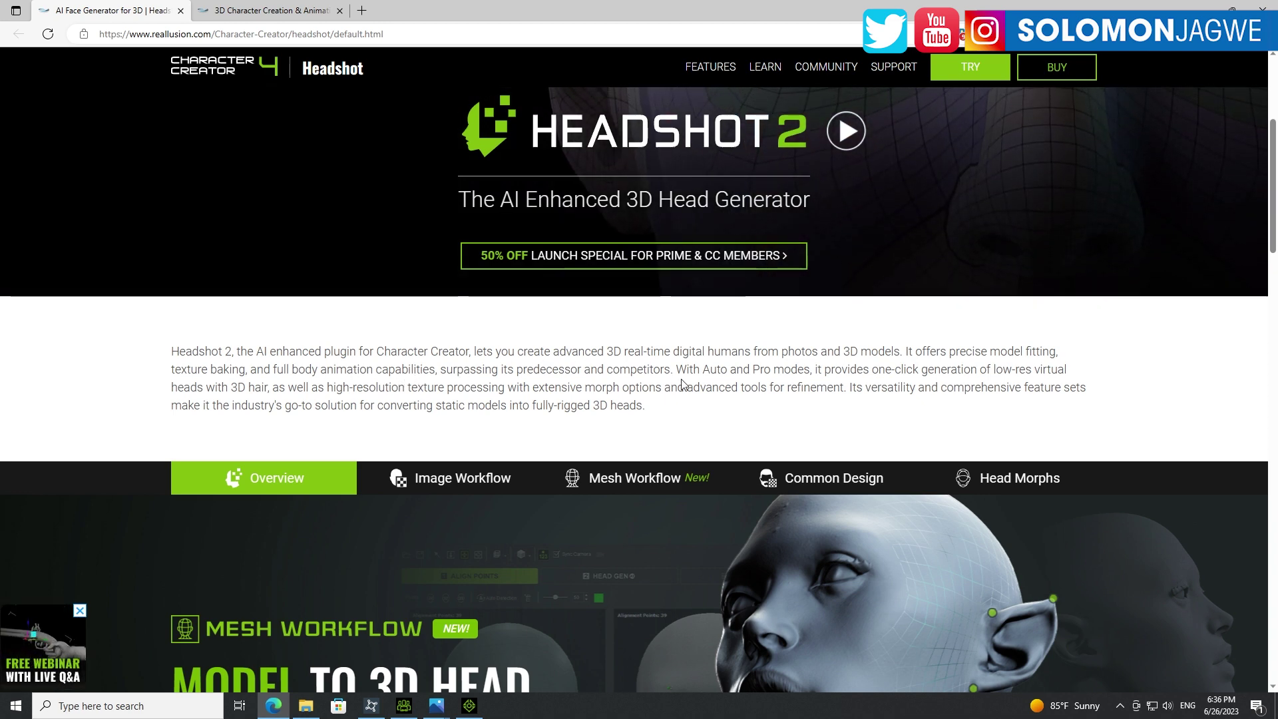
scroll(681, 384, up, 4)
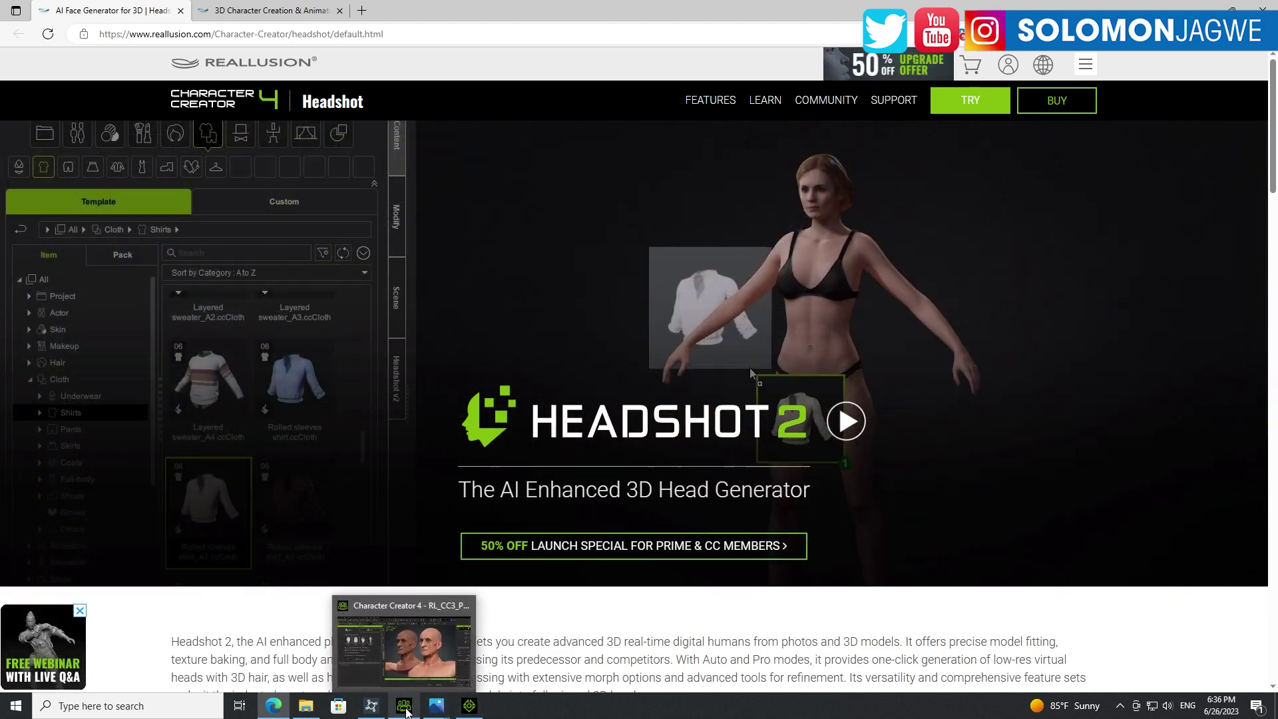
click(470, 707)
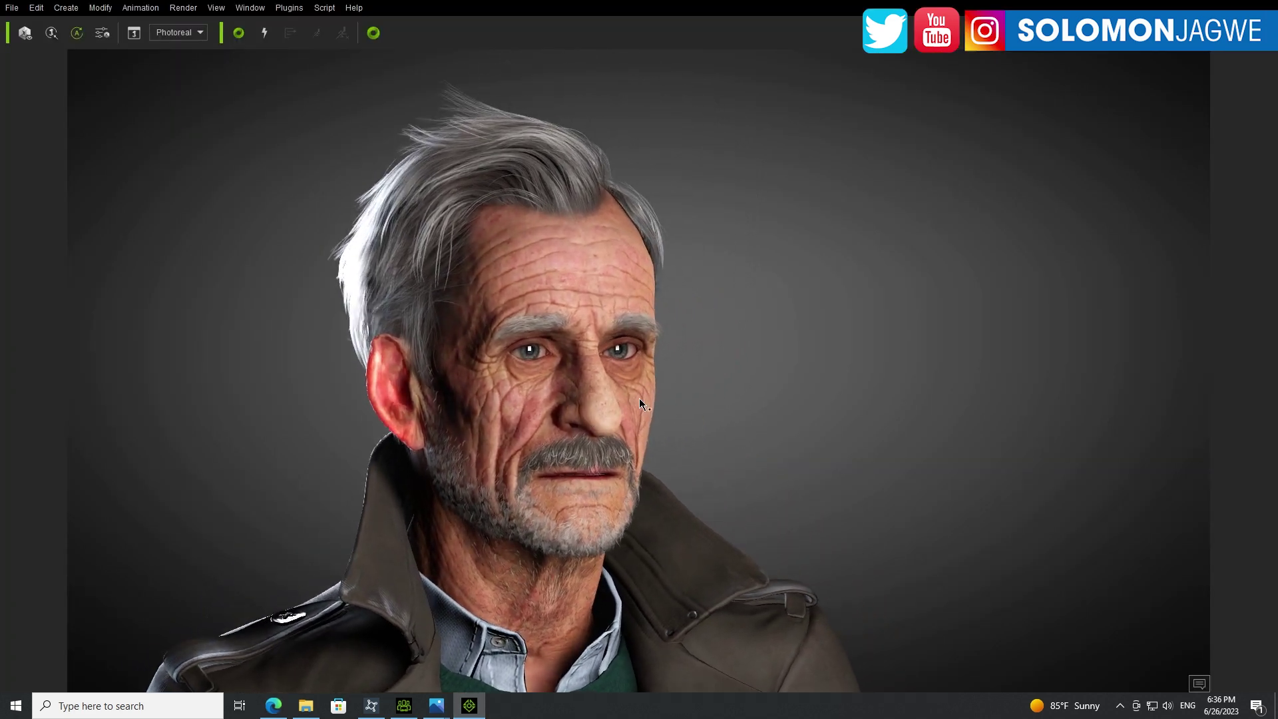
mouse_move(436, 707)
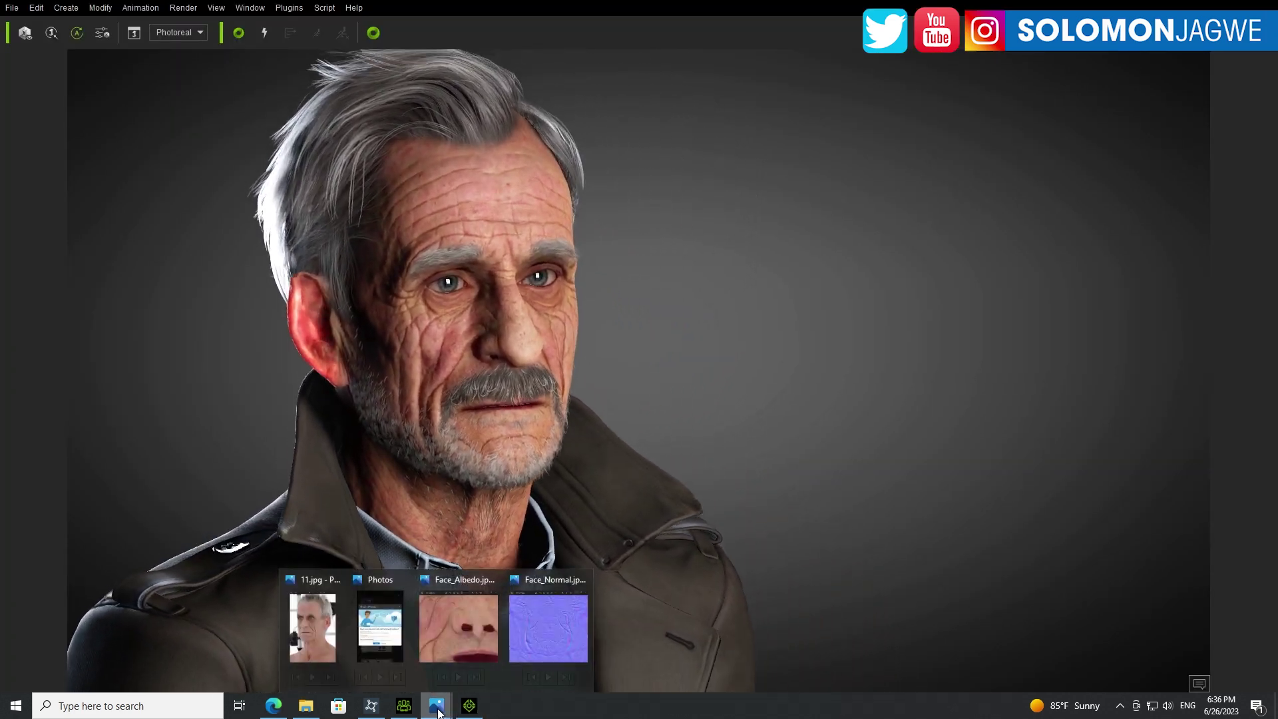
click(311, 613)
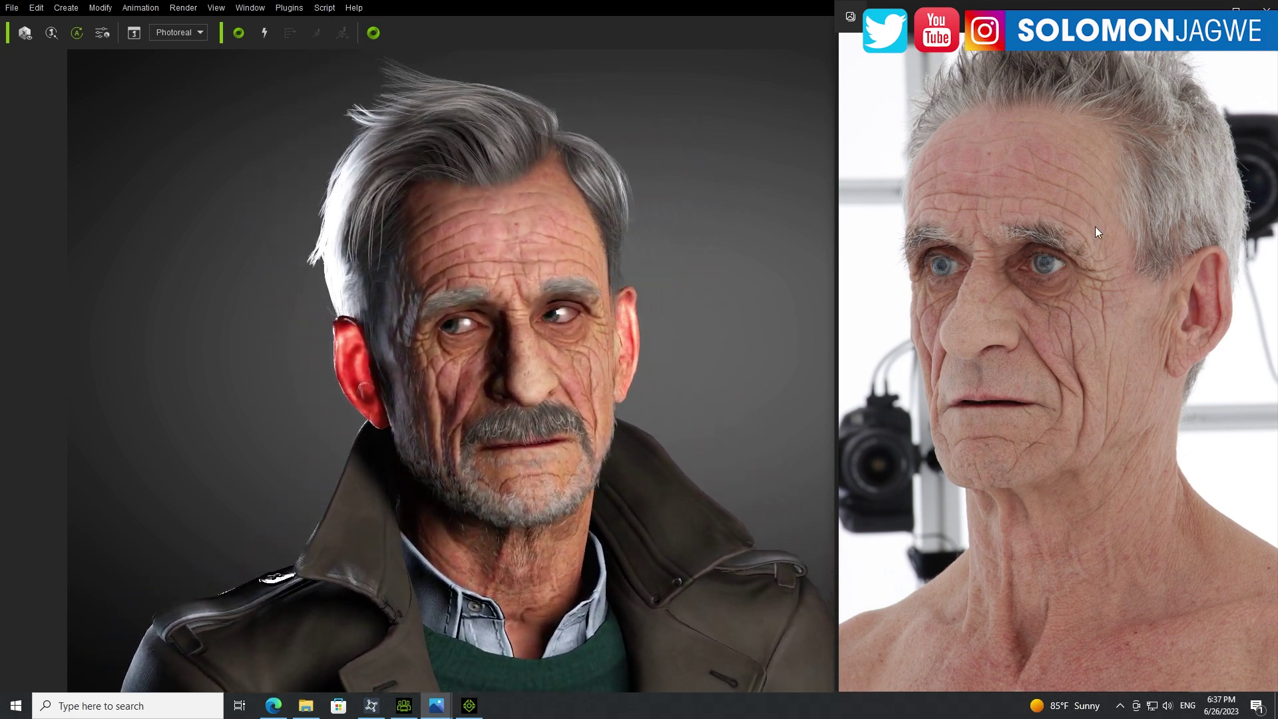
scroll(546, 360, up, 5)
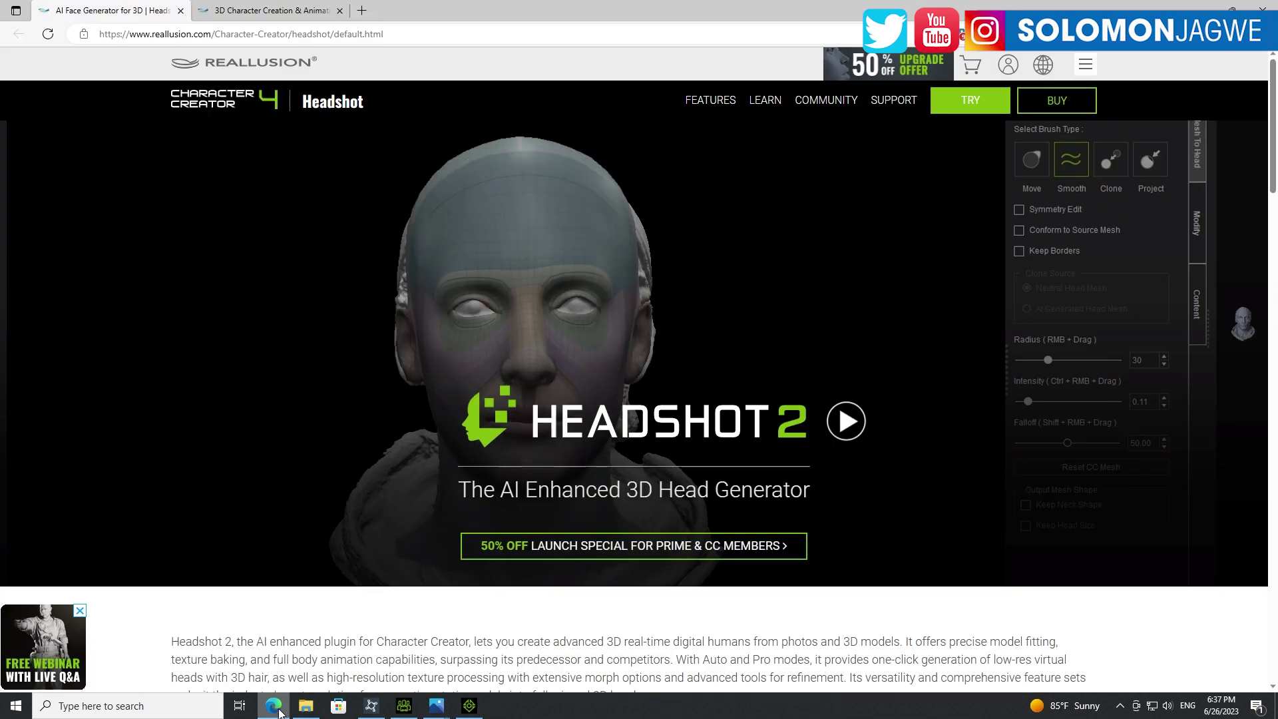
Switch to the browser tab with the Headshot Plug-in 2 store window at $99.
key(ctrl+Tab)
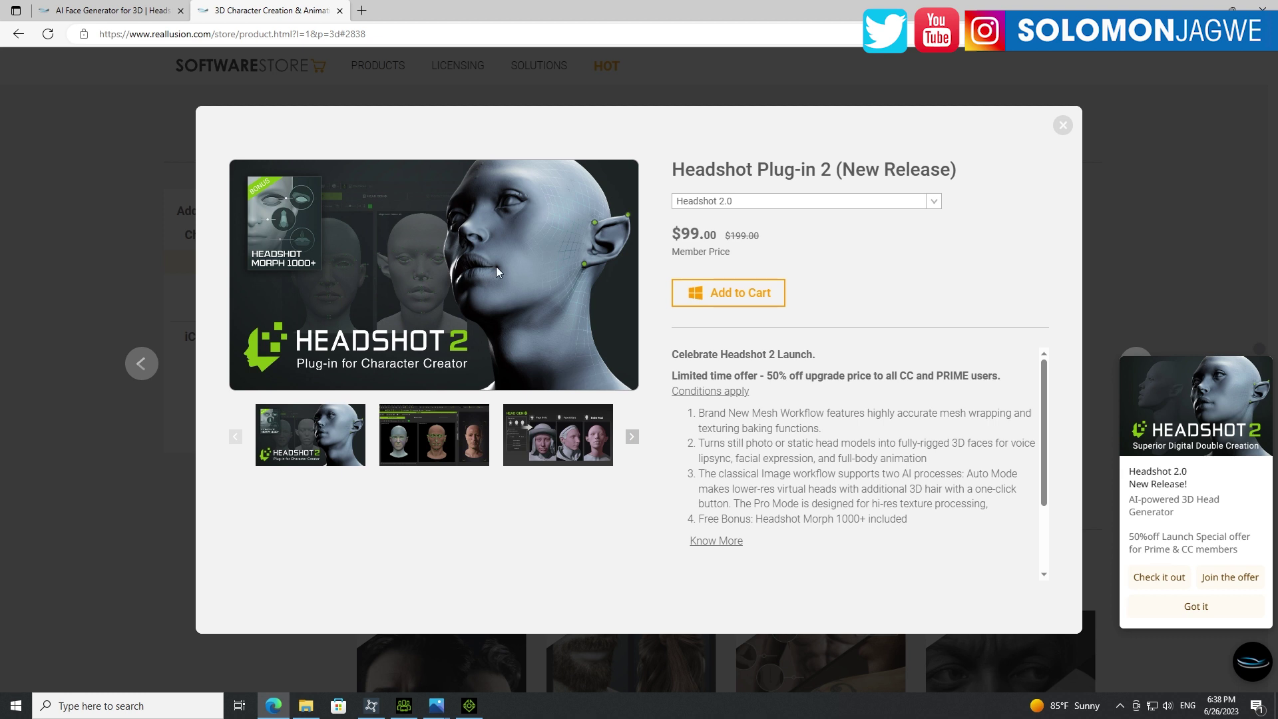
View the head-alignment and Head Gen gallery screenshots, then the reference photo and finished render.
click(434, 443)
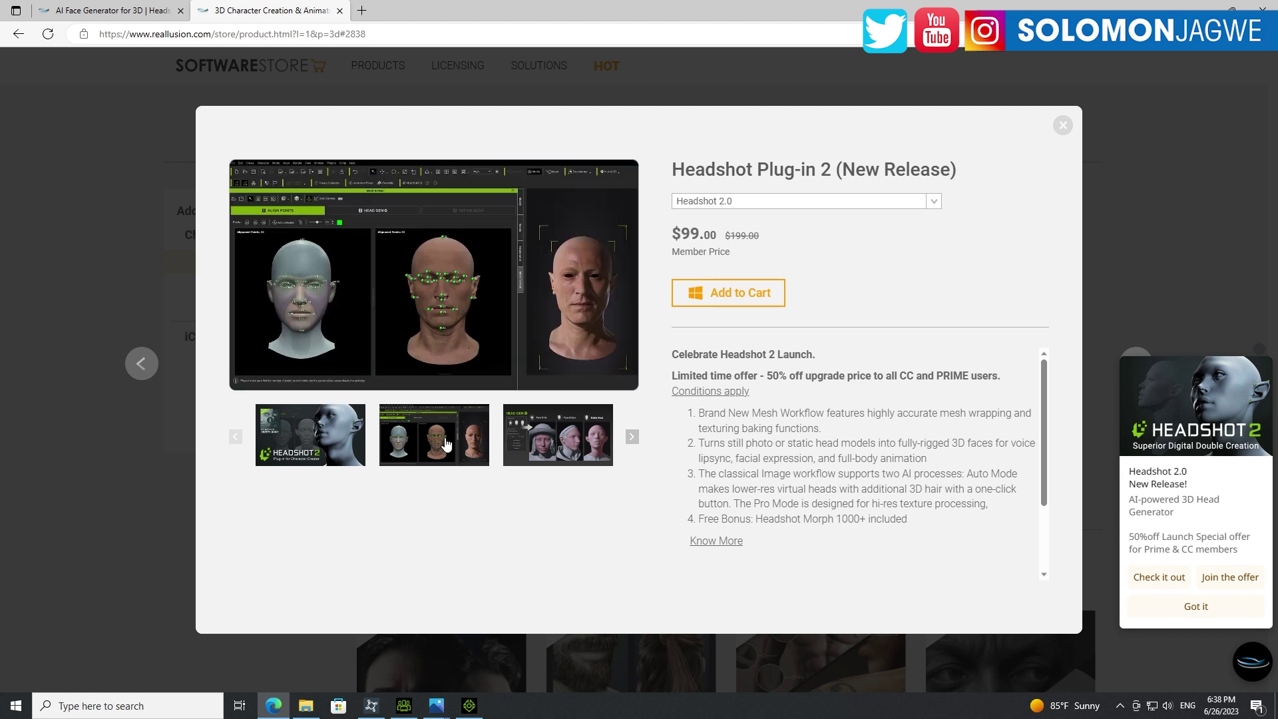
click(573, 444)
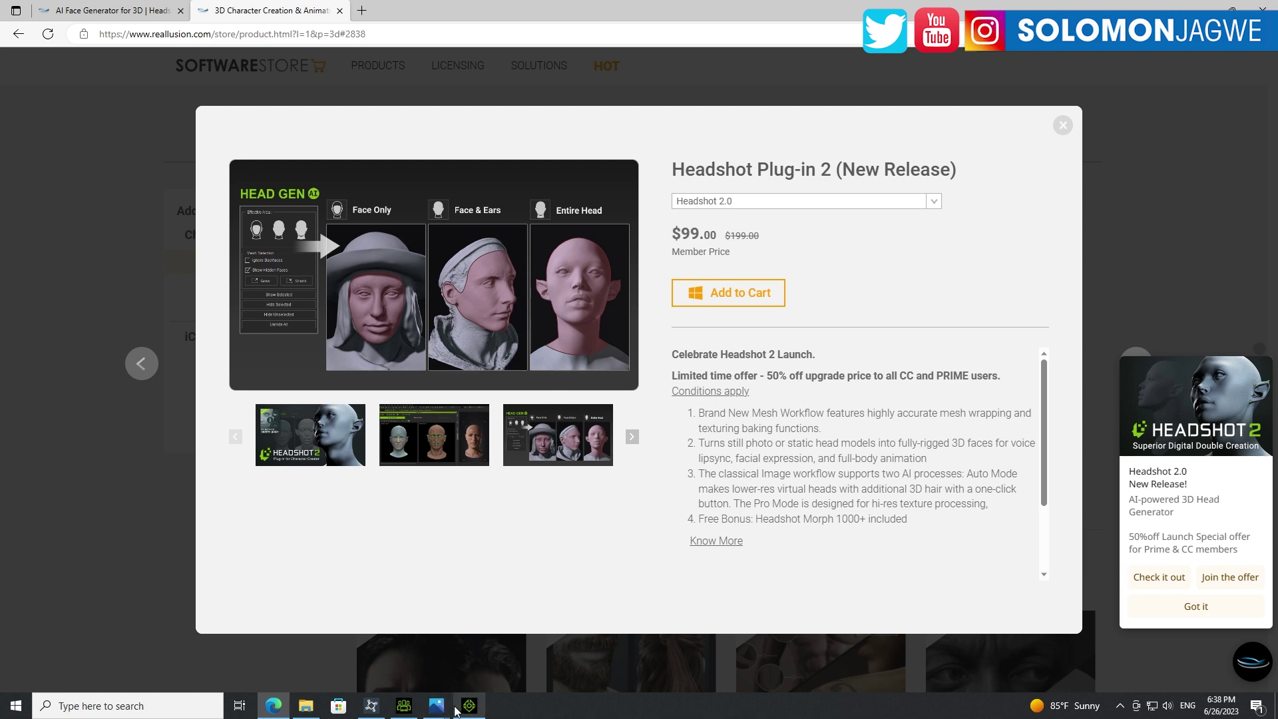
mouse_move(436, 705)
click(313, 628)
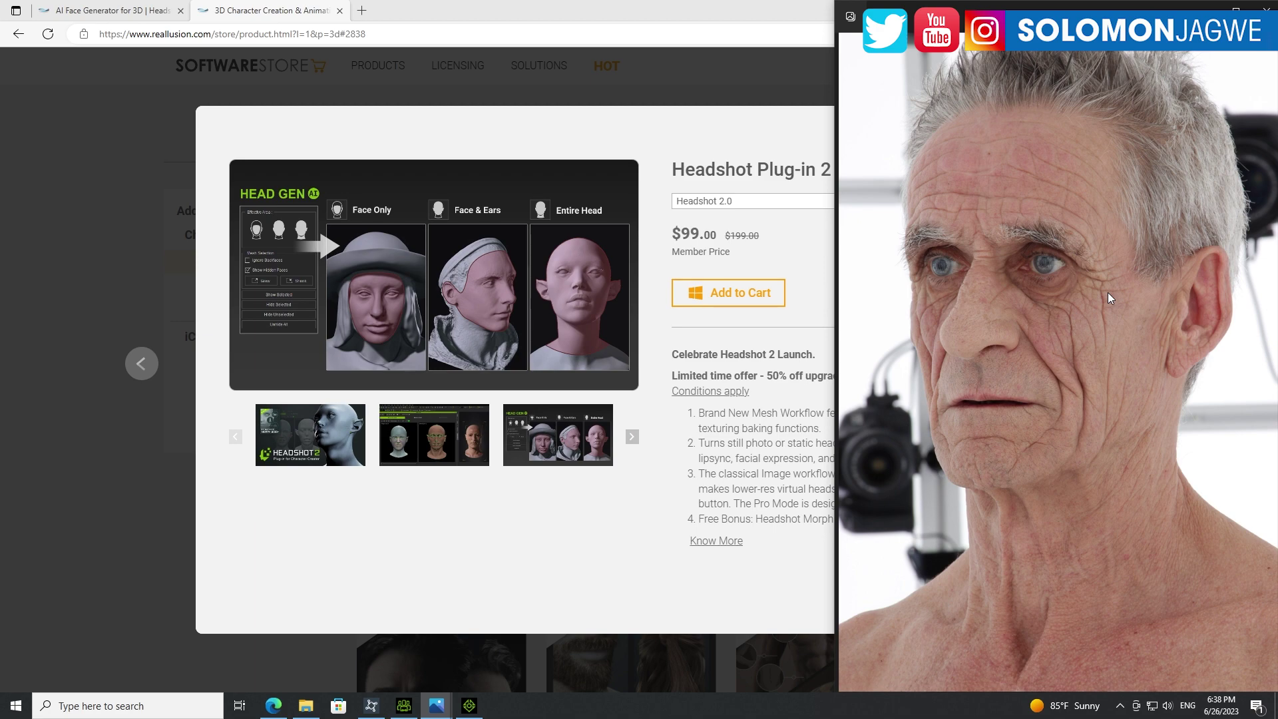
click(470, 708)
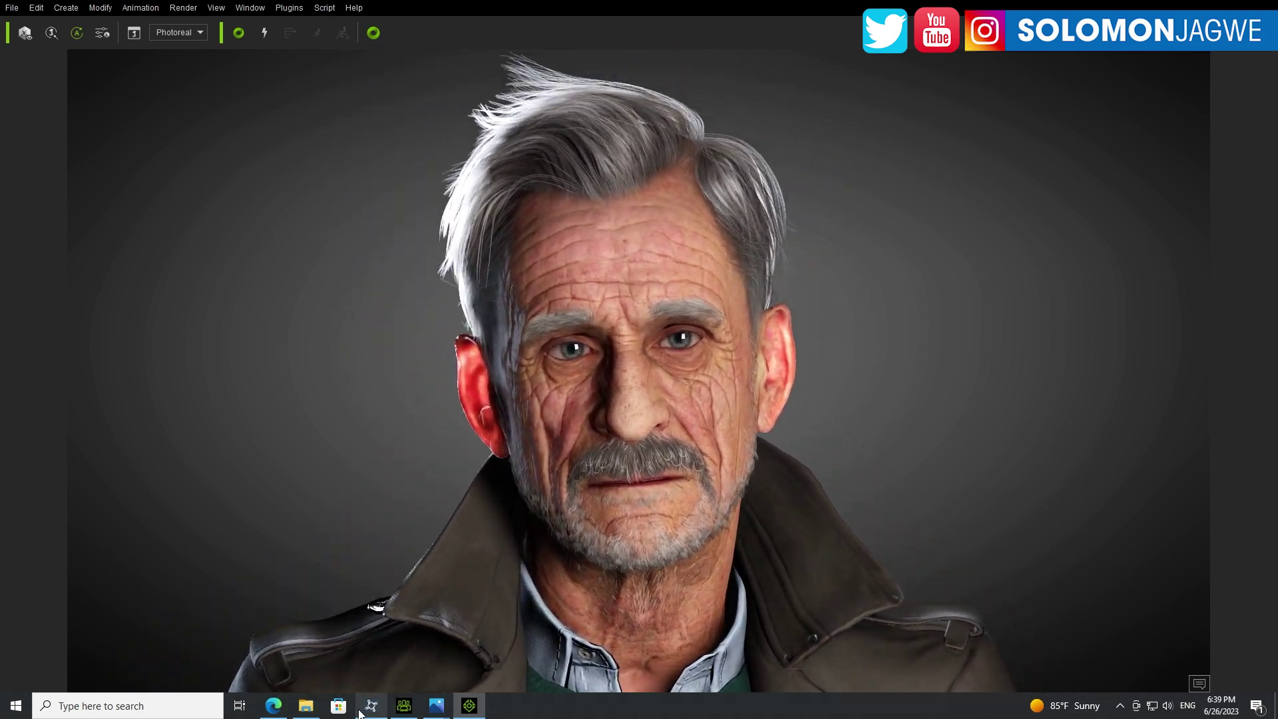
Show the reference photo, then bring up the HEADSHOT2_02 project with both bald heads.
mouse_move(436, 711)
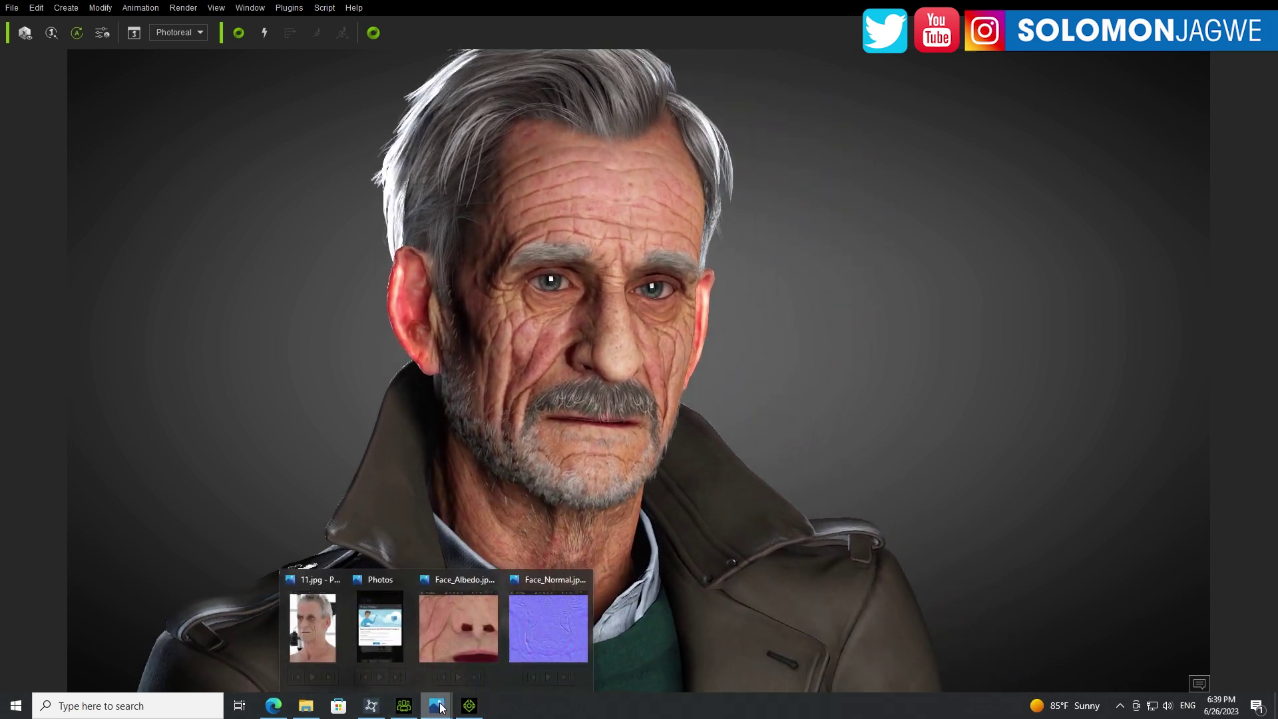
click(306, 637)
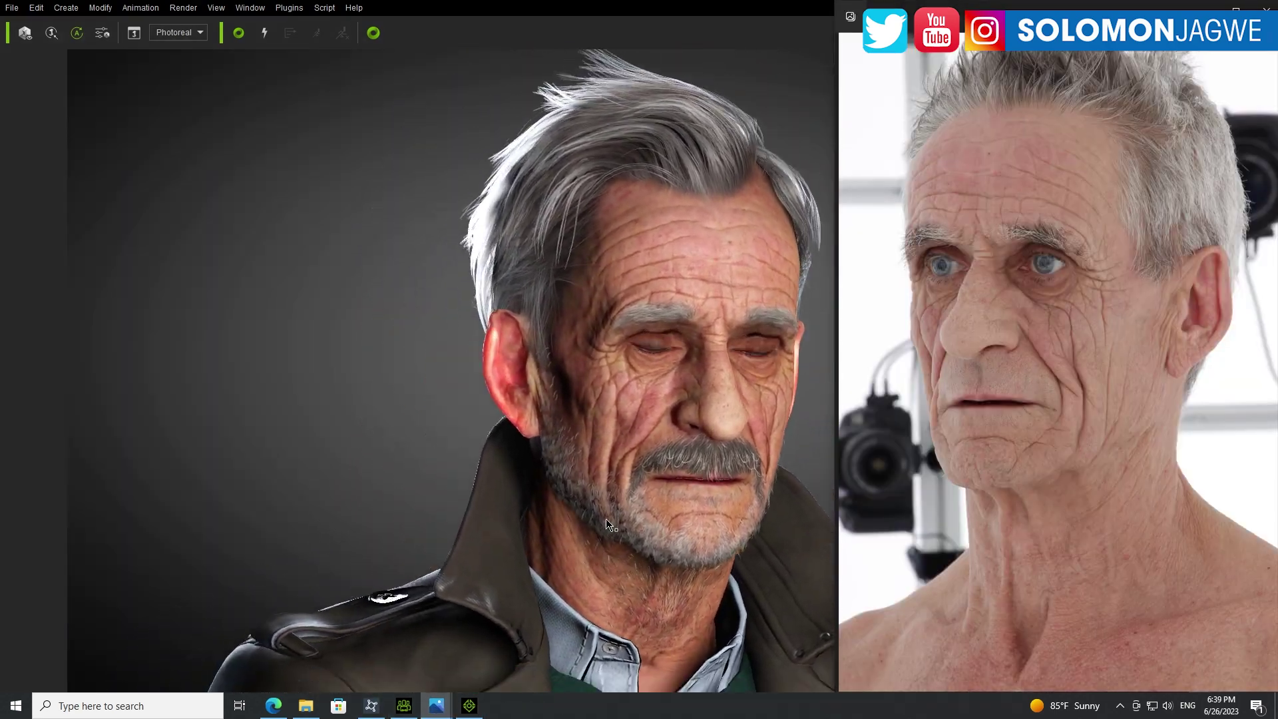
click(404, 706)
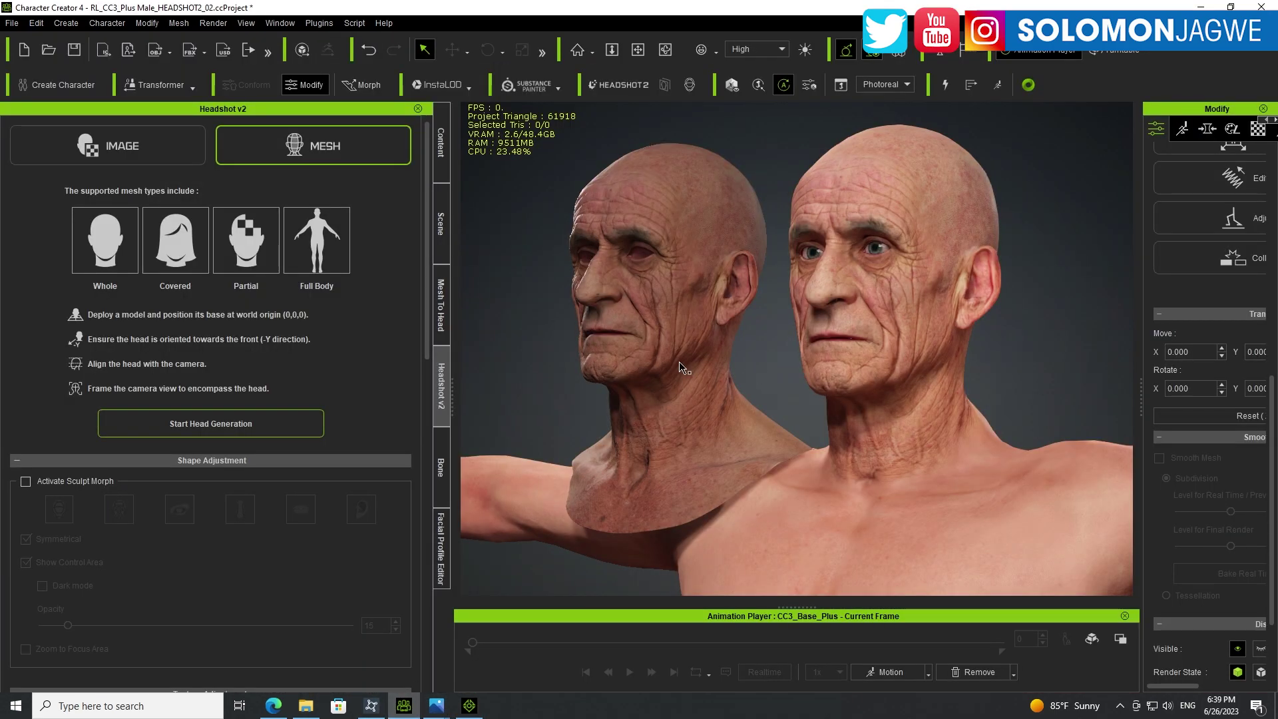
Orbit and zoom around both heads, comparing faces, the right head's ear and nose.
mouse_move(852, 356)
right_down()
mouse_move(676, 330)
mouse_move(853, 407)
mouse_move(839, 359)
right_up()
middle_drag(838, 359, 811, 333)
right_drag(812, 334, 731, 382)
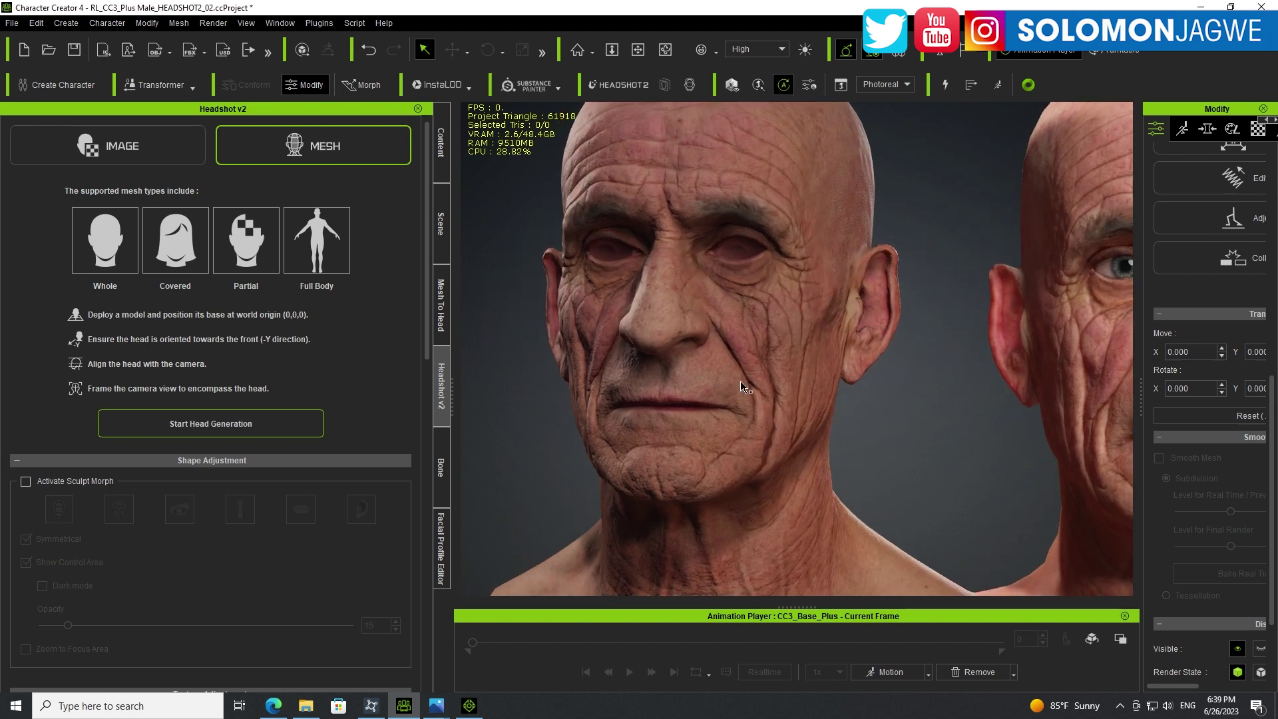
scroll(740, 380, down, 3)
right_drag(838, 376, 801, 421)
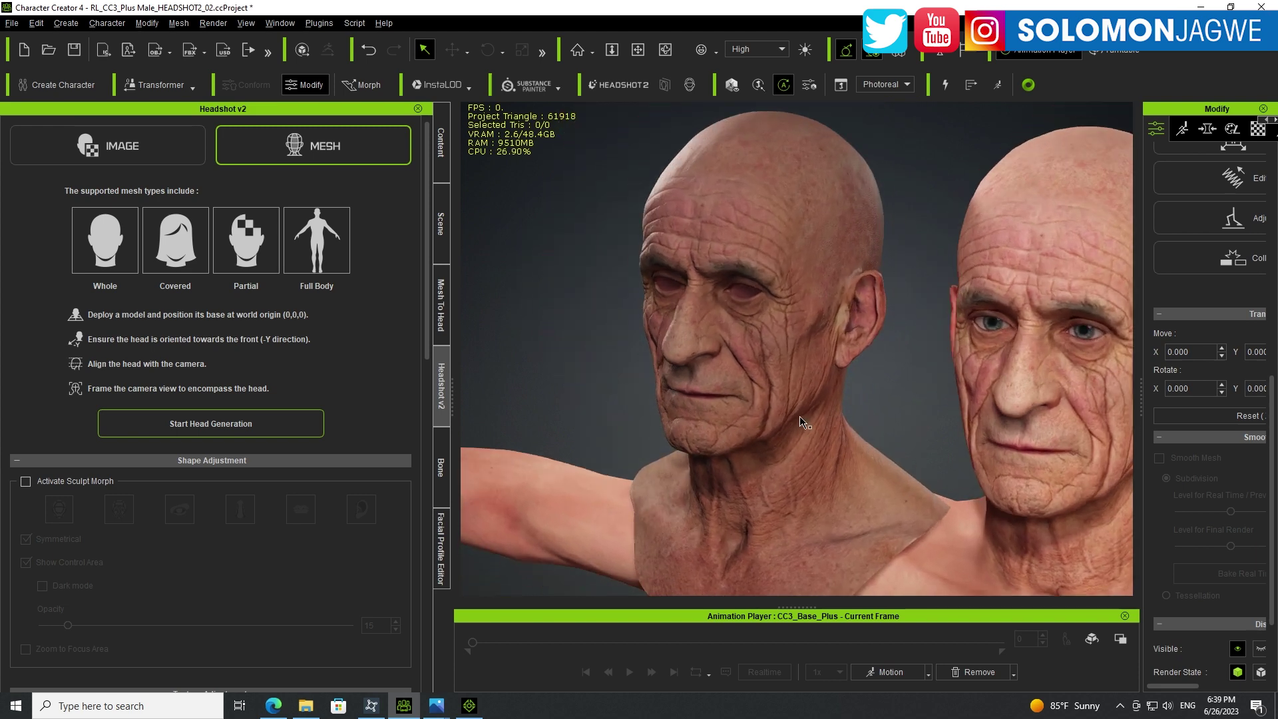
right_drag(721, 301, 828, 370)
middle_drag(828, 370, 770, 337)
scroll(770, 337, up, 10)
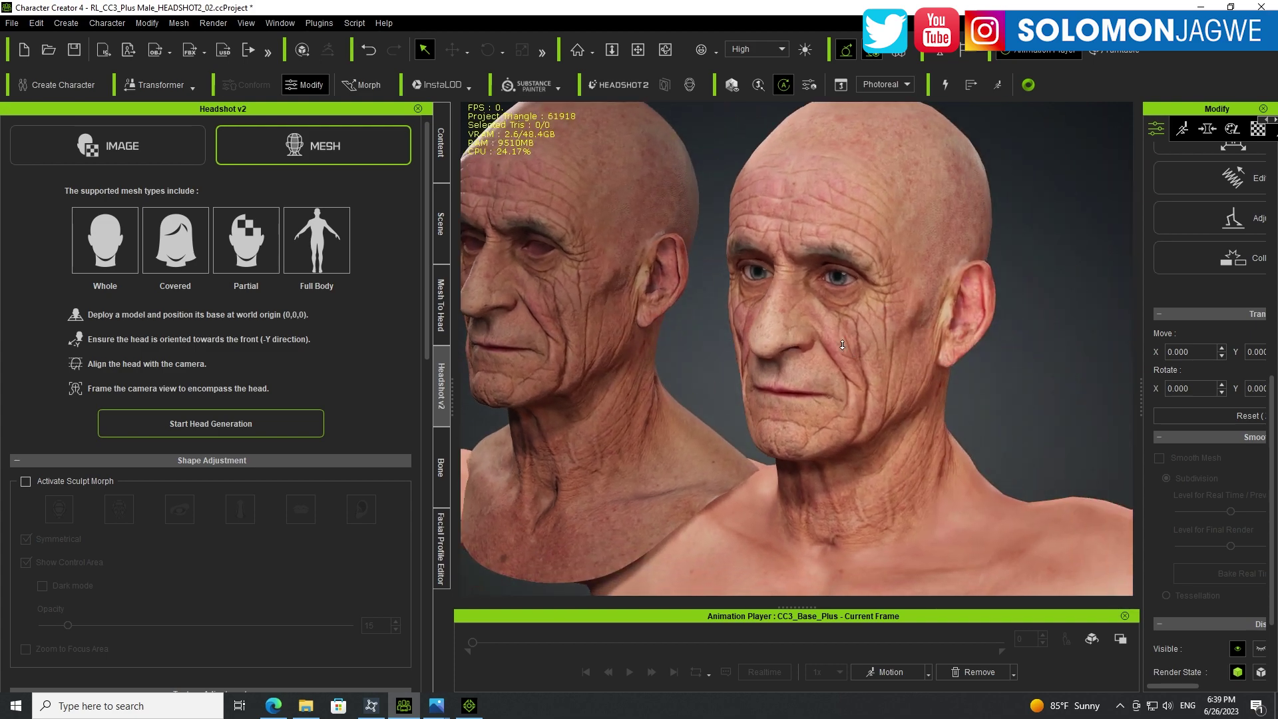